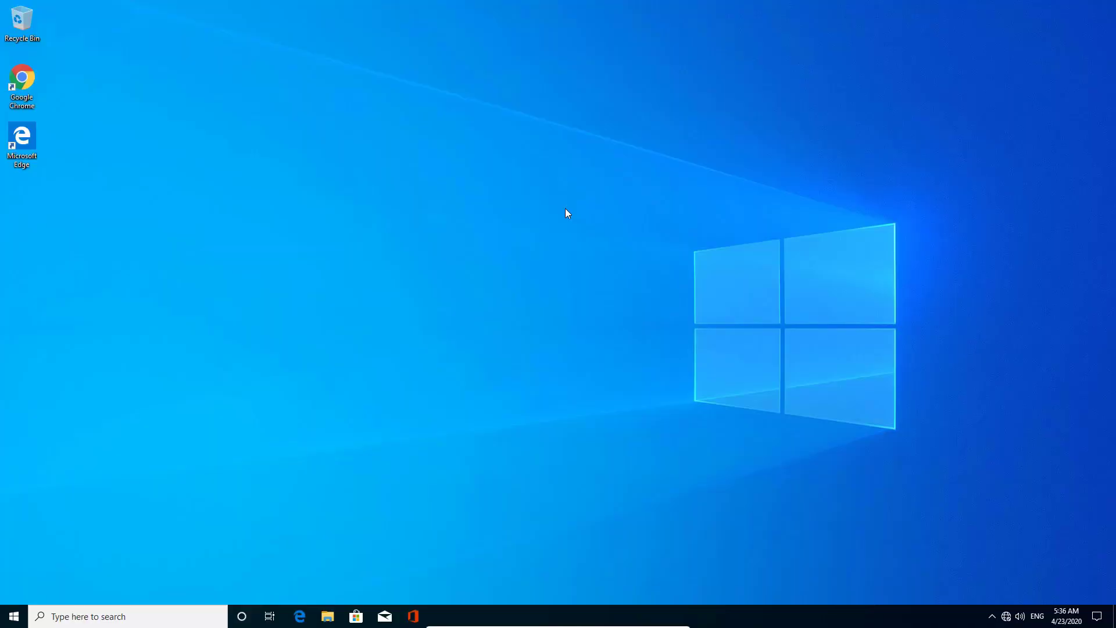
Switch to the other user account, sign in with its account password, and open Control Panel
left_click(14, 616)
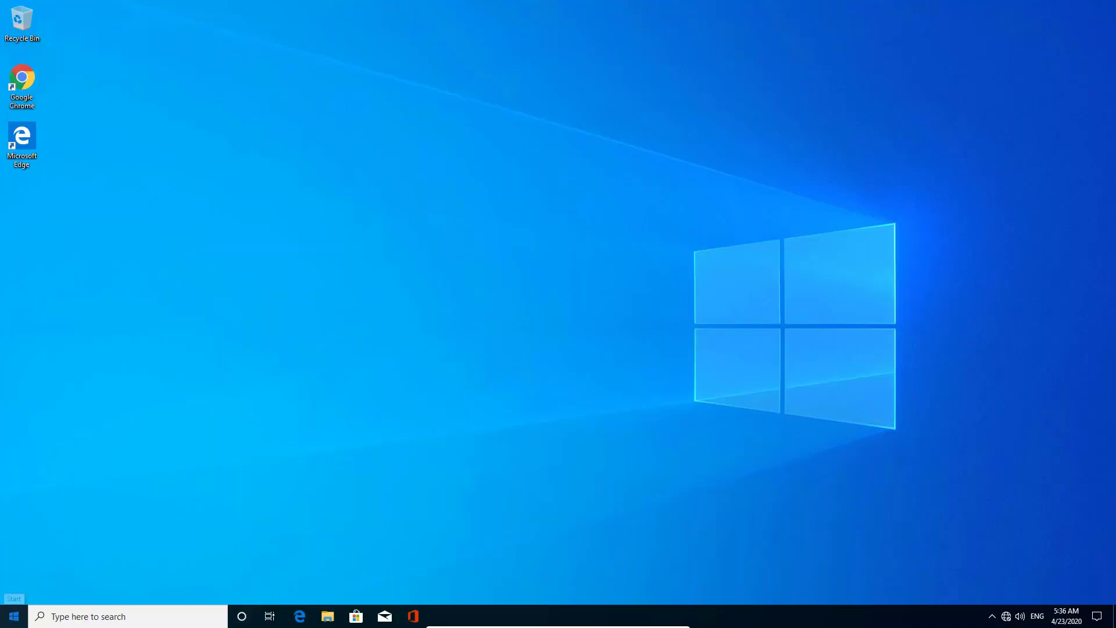
left_click(16, 480)
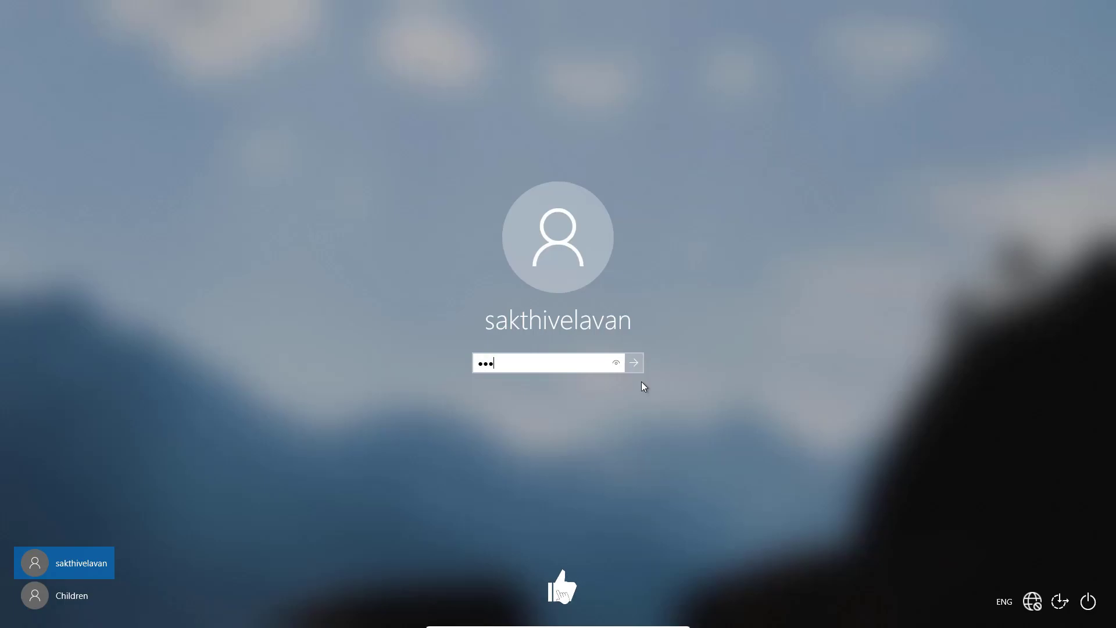
type("•••••••")
key("Return")
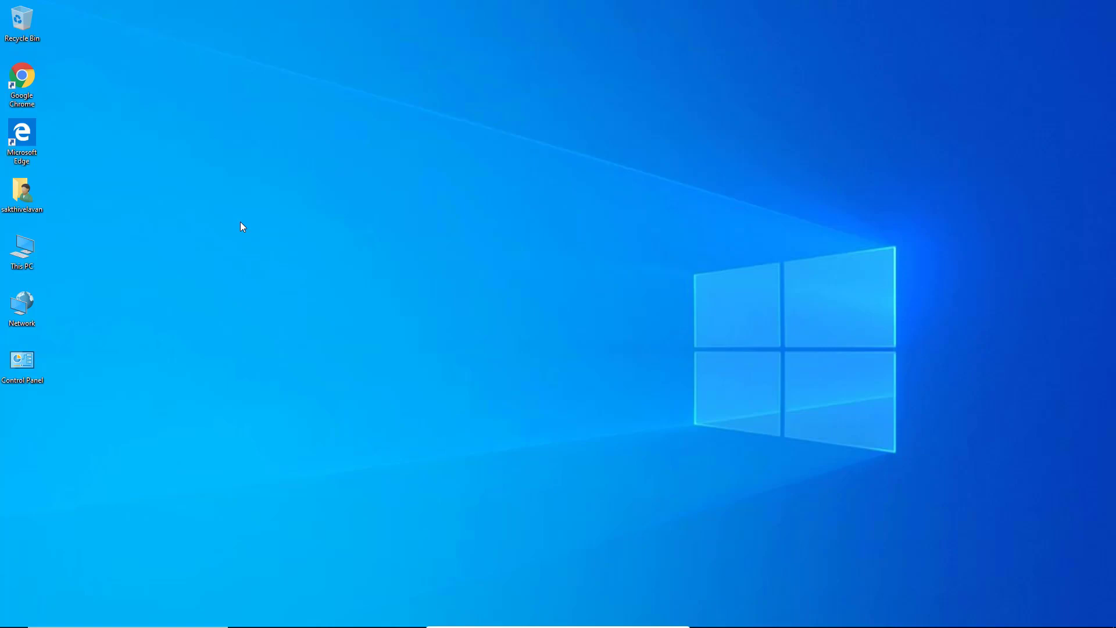
double_click(22, 364)
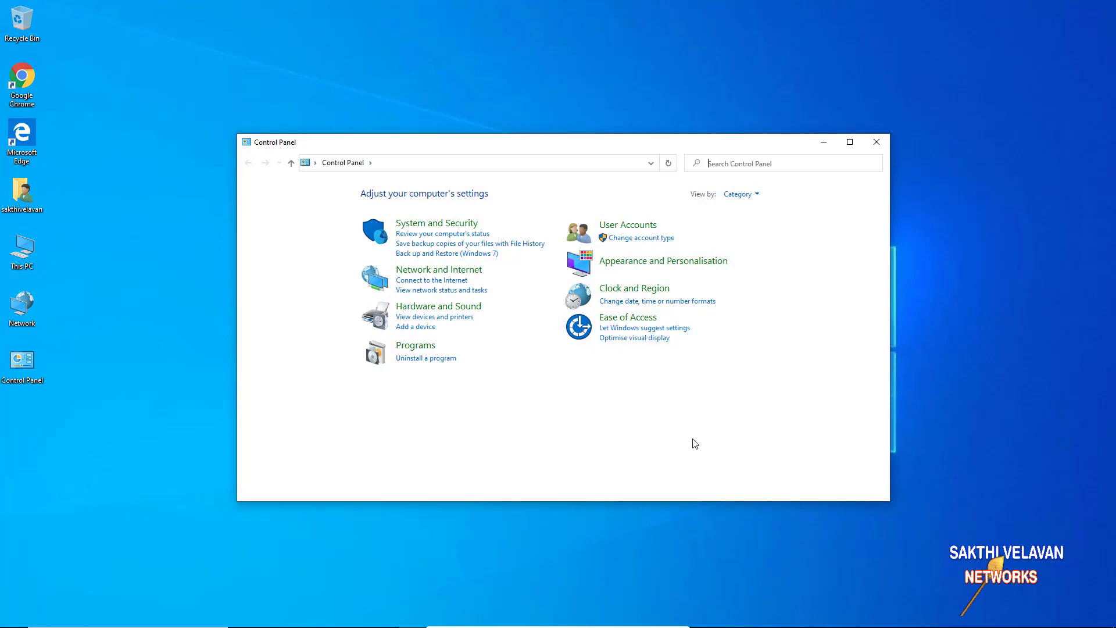
Switch to the Children user account and sign in with its account password
mouse_move(668, 626)
left_click(14, 616)
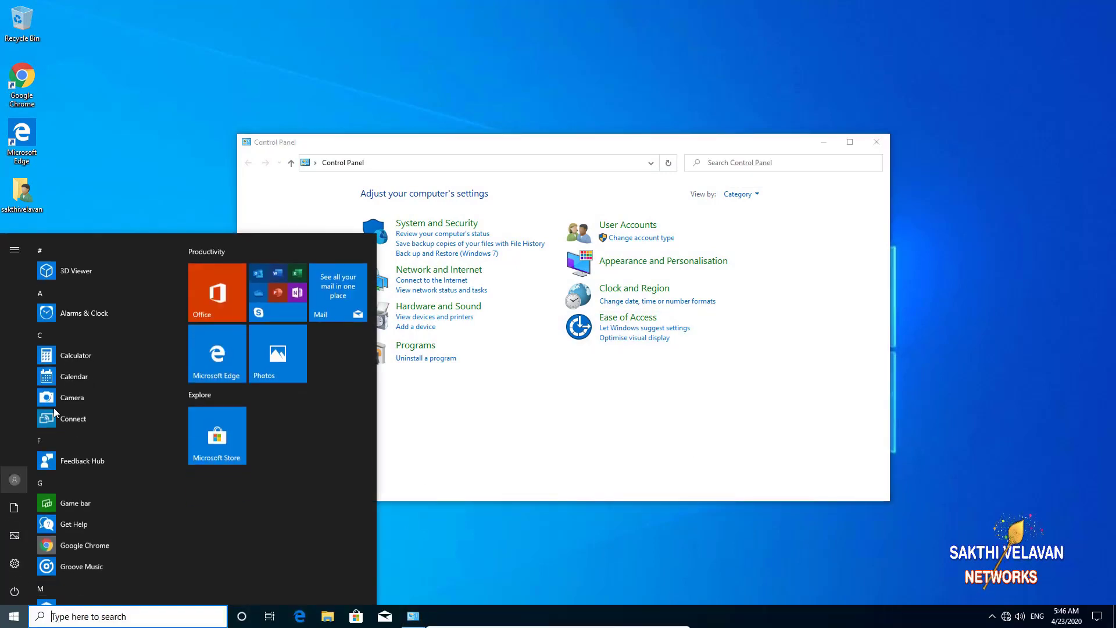
left_click(15, 478)
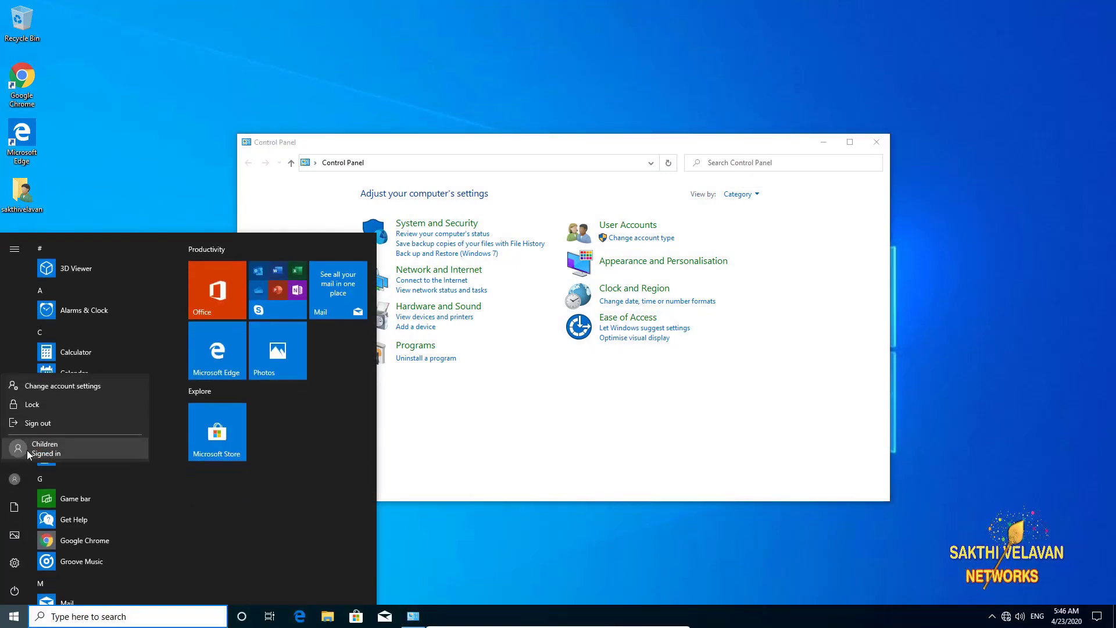
left_click(27, 450)
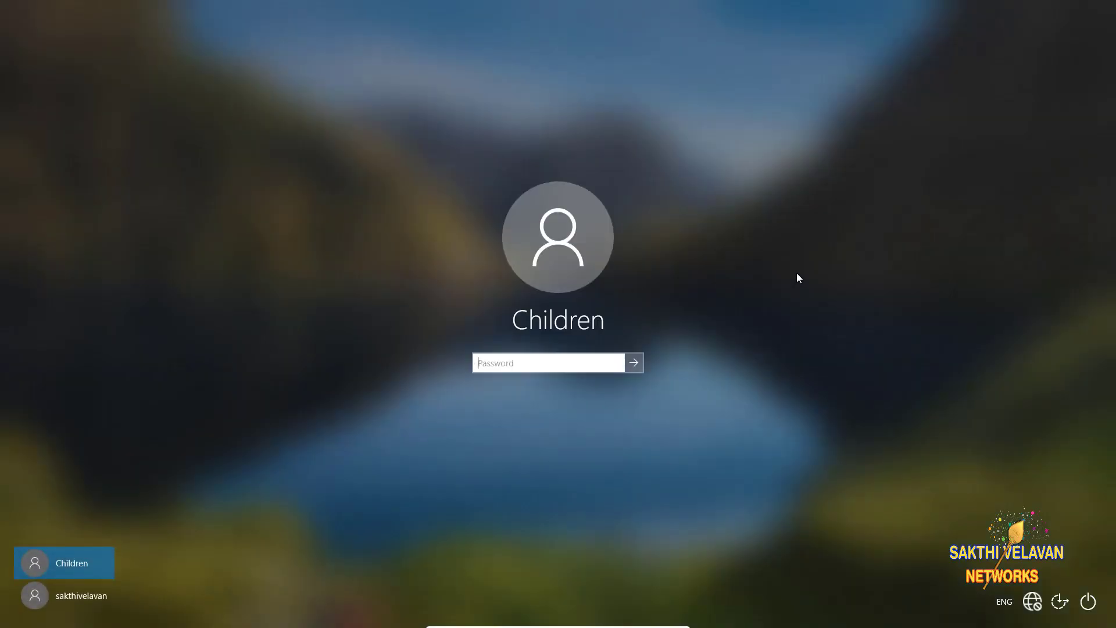
type("****")
key("Return")
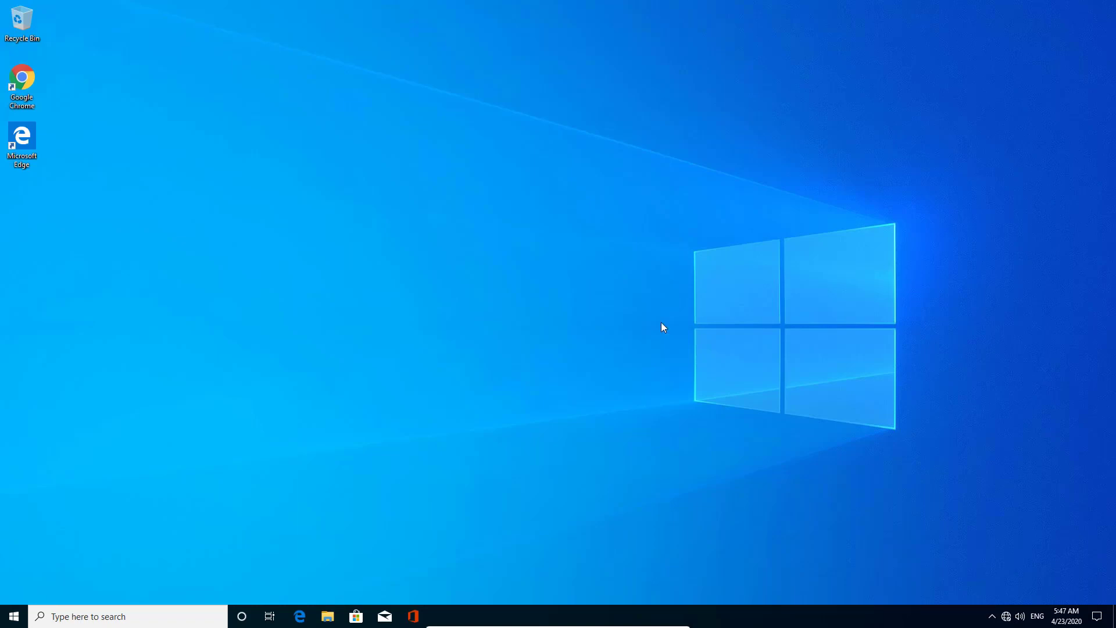
Switch from the Children account back to the first user account, entering its account password
left_click(14, 616)
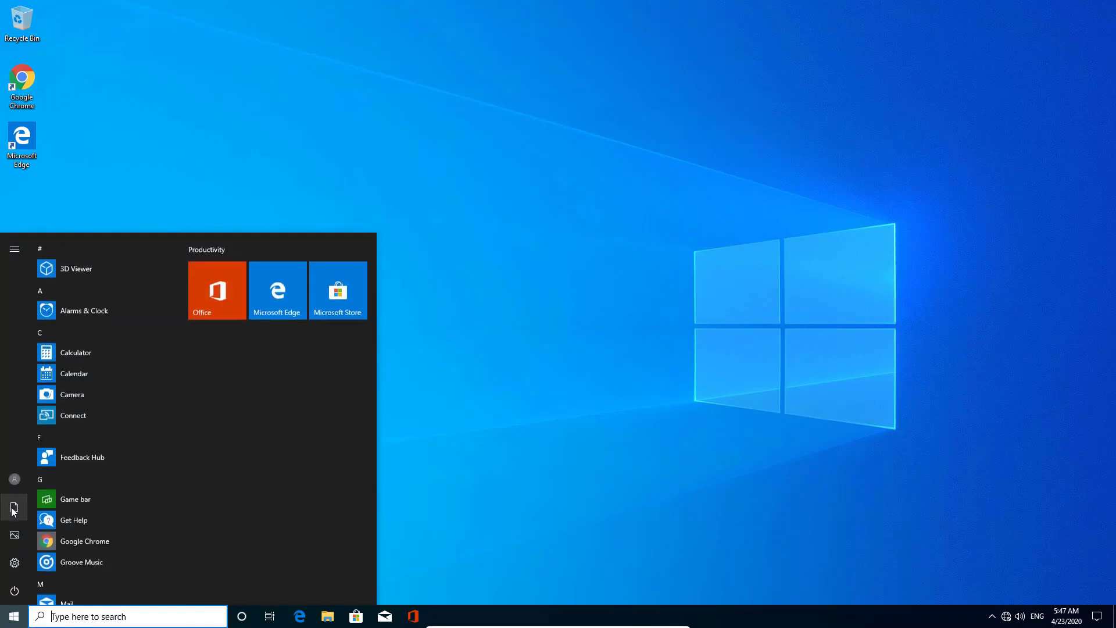
left_click(17, 479)
left_click(41, 449)
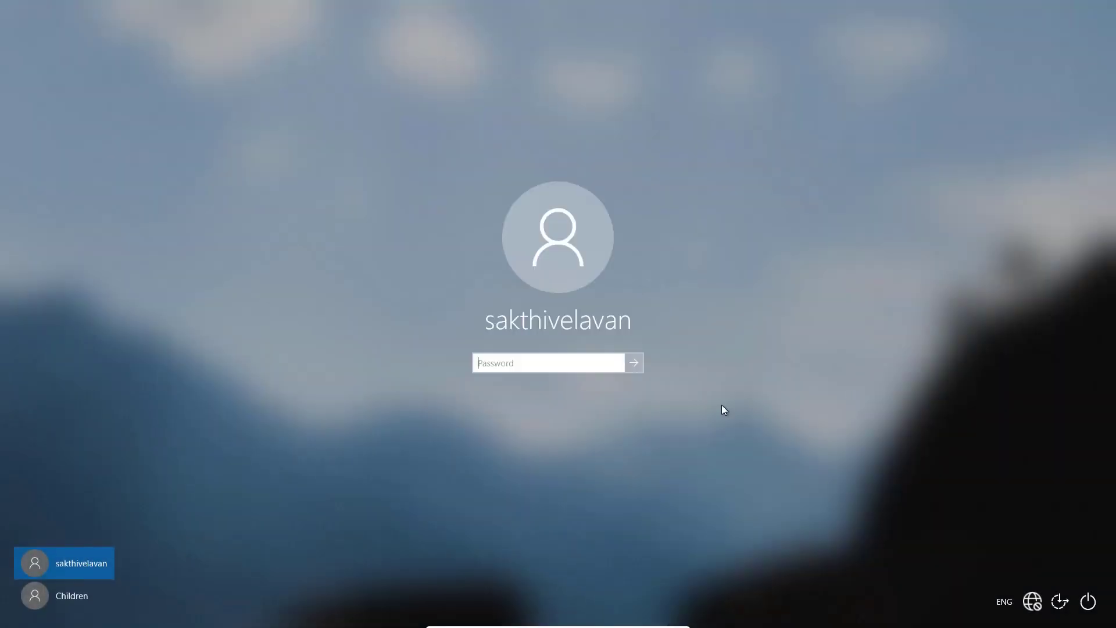
type("*********")
key("Return")
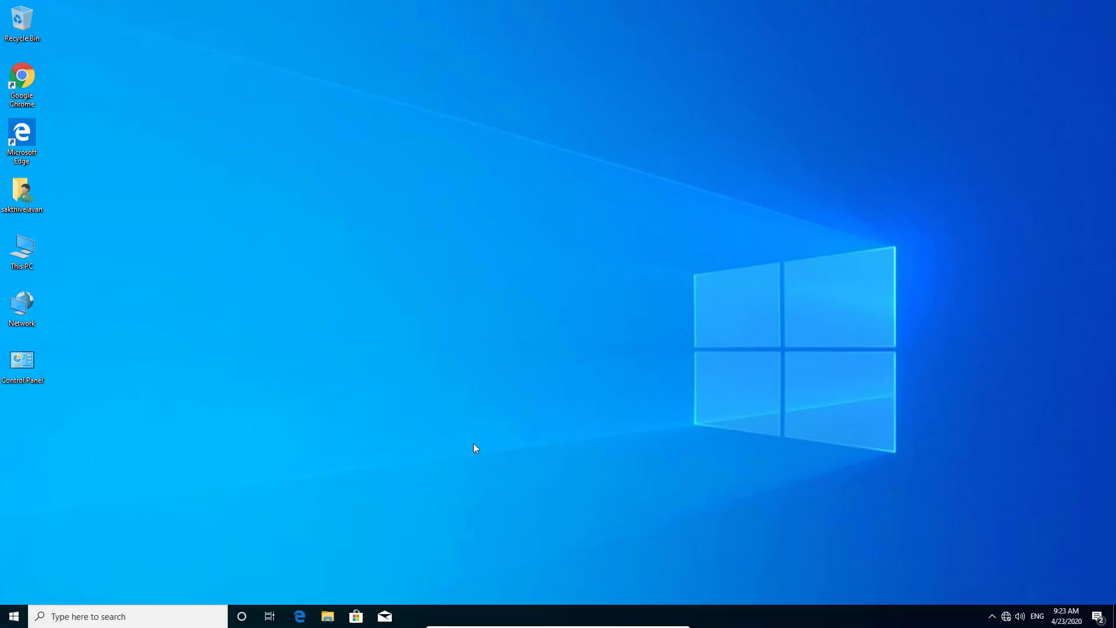
Open the Colour filters page of the Ease of Access settings and turn on colour filters
left_click(2, 625)
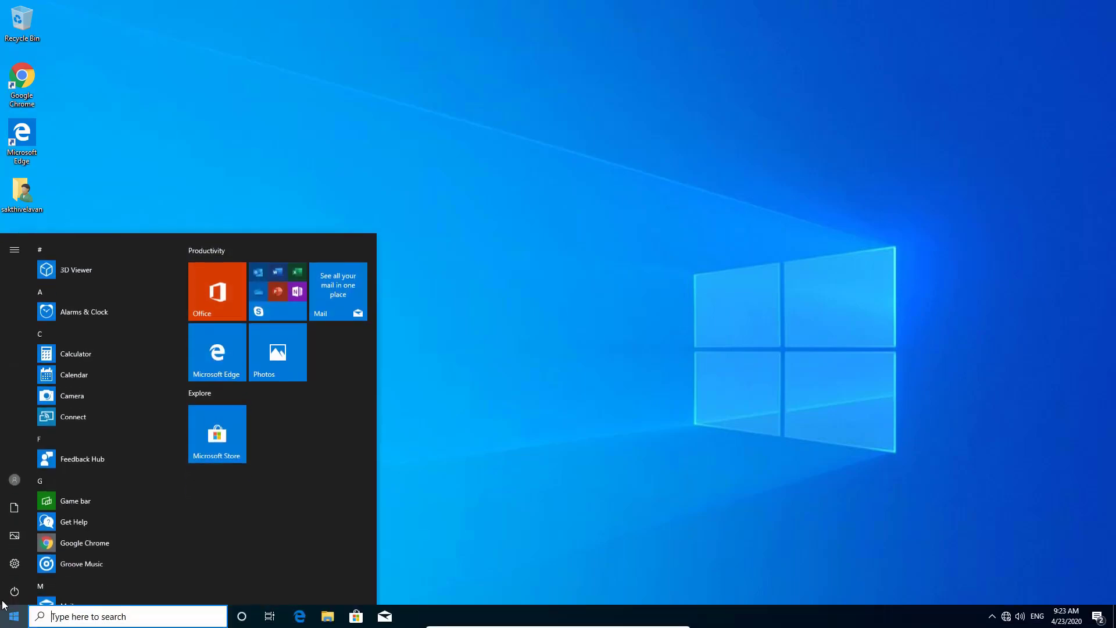
left_click(14, 566)
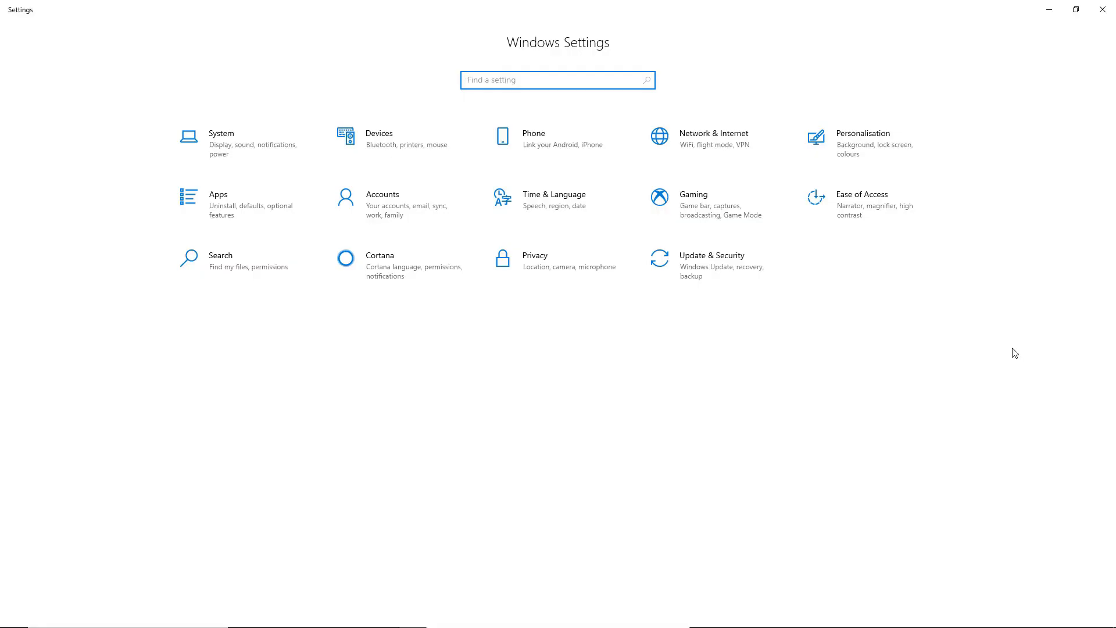
left_click(866, 200)
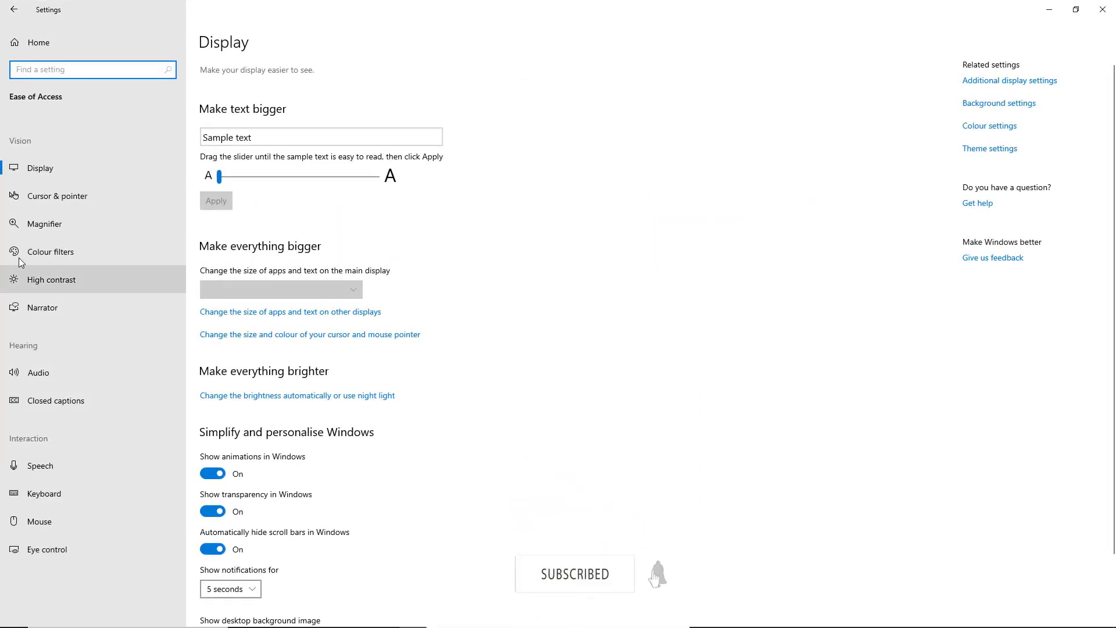
left_click(48, 255)
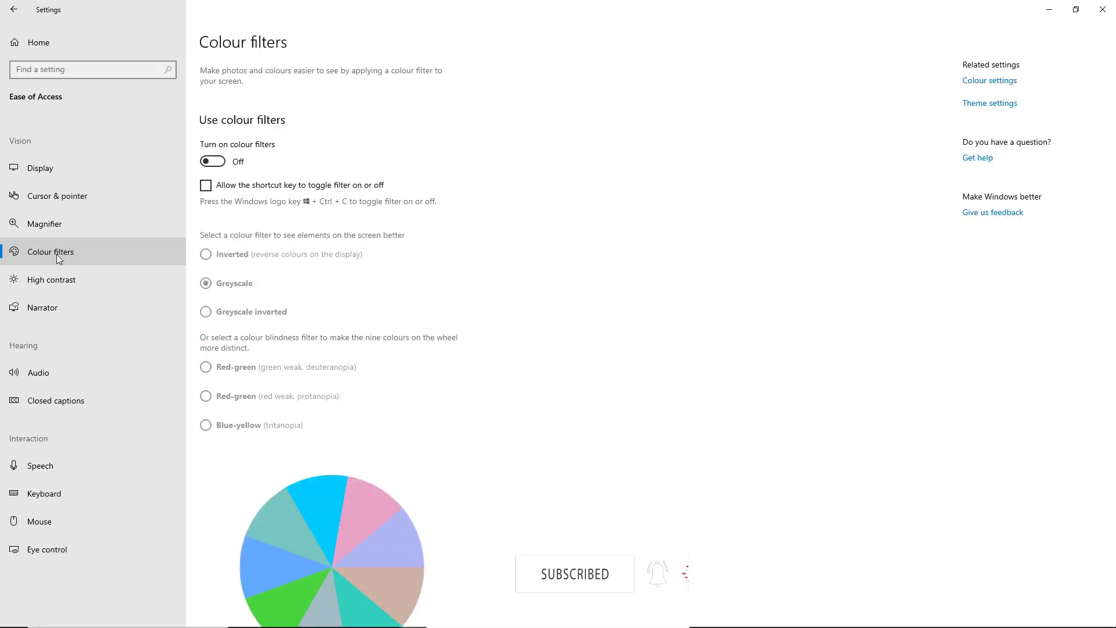
left_click(223, 161)
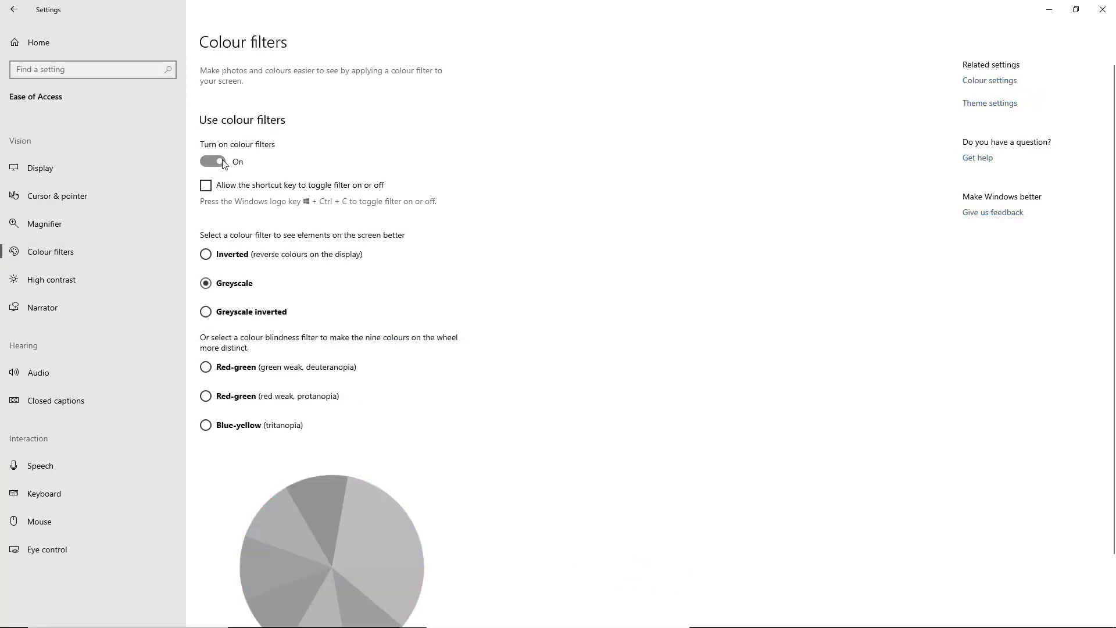
Try the Inverted, Greyscale and Greyscale inverted colour filters one after another
left_click(206, 255)
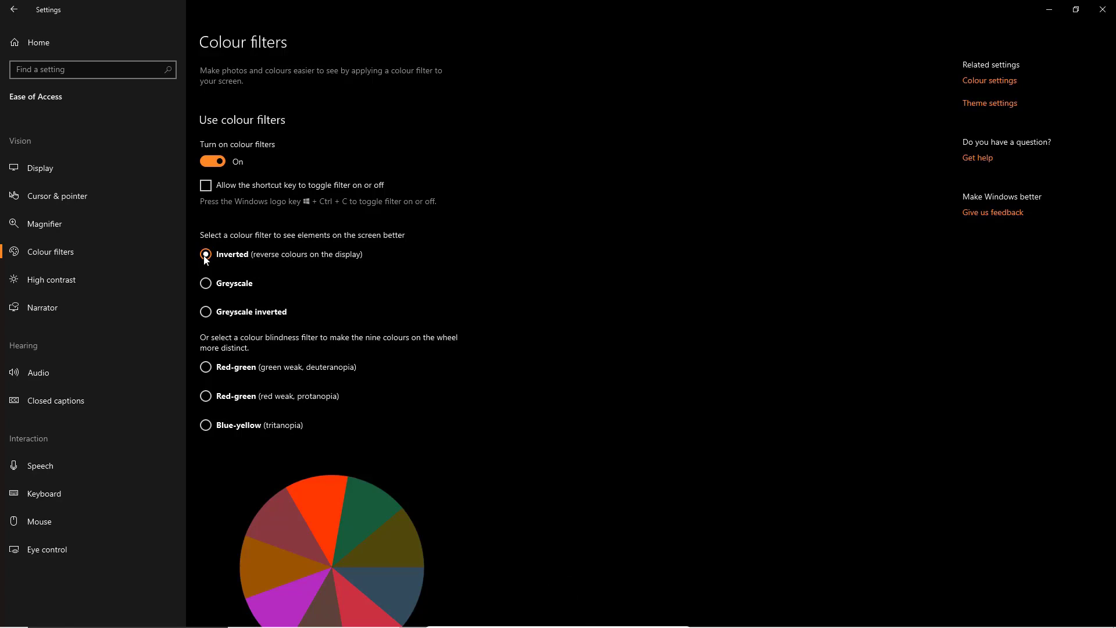
left_click(206, 285)
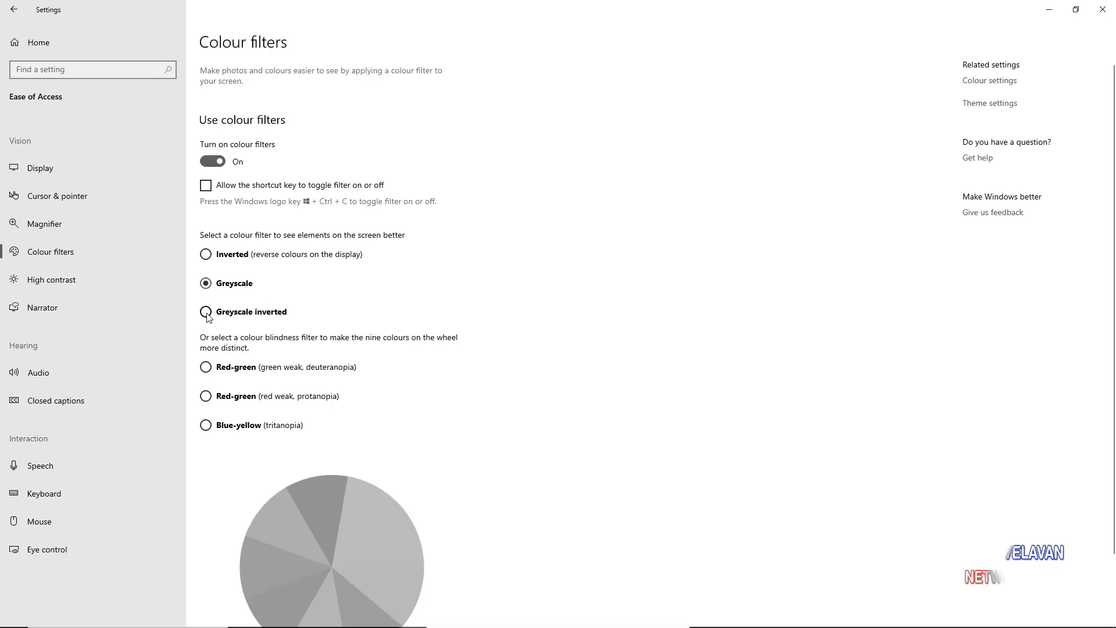
left_click(207, 313)
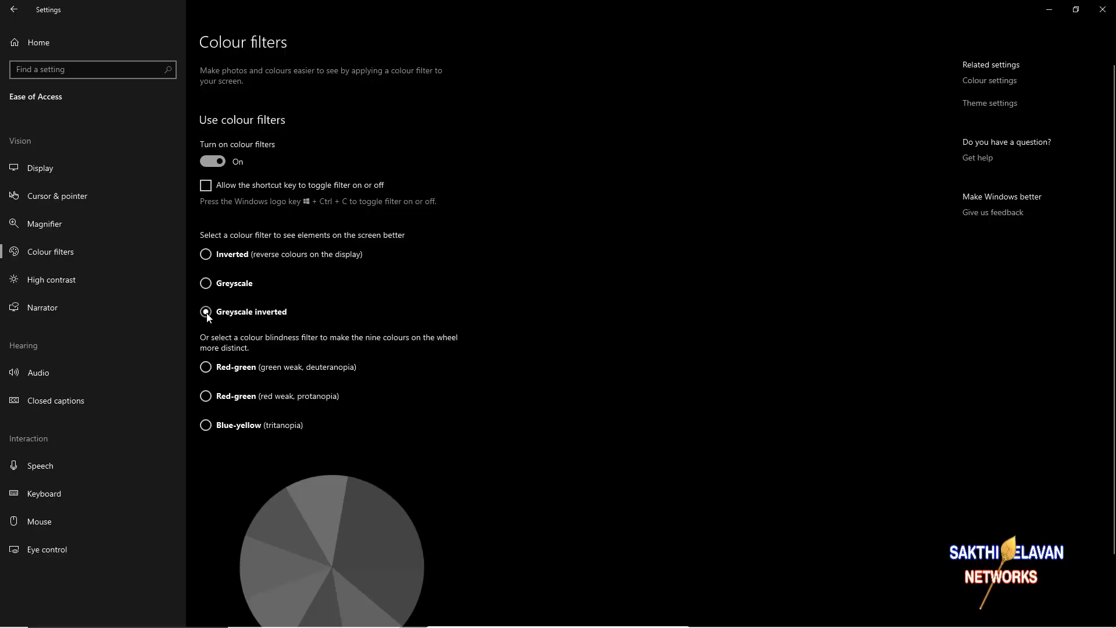
Try both Red-green colour blindness filters and set the colour filter to Blue-yellow (tritanopia)
scroll(540, 355, "down", 2)
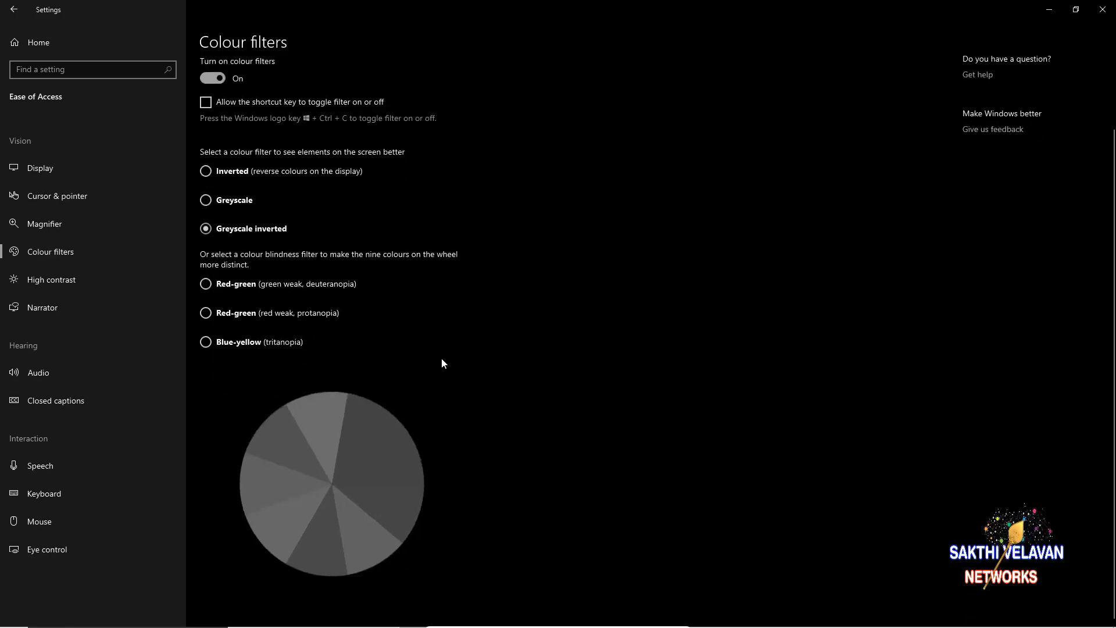
left_click(206, 284)
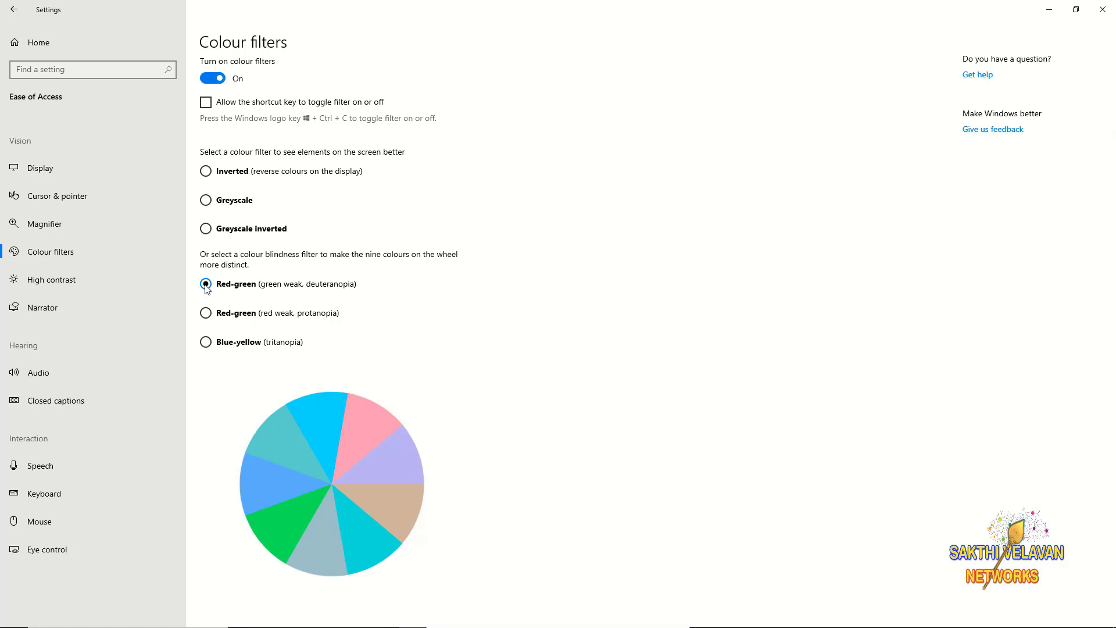
key("Down")
key("Down")
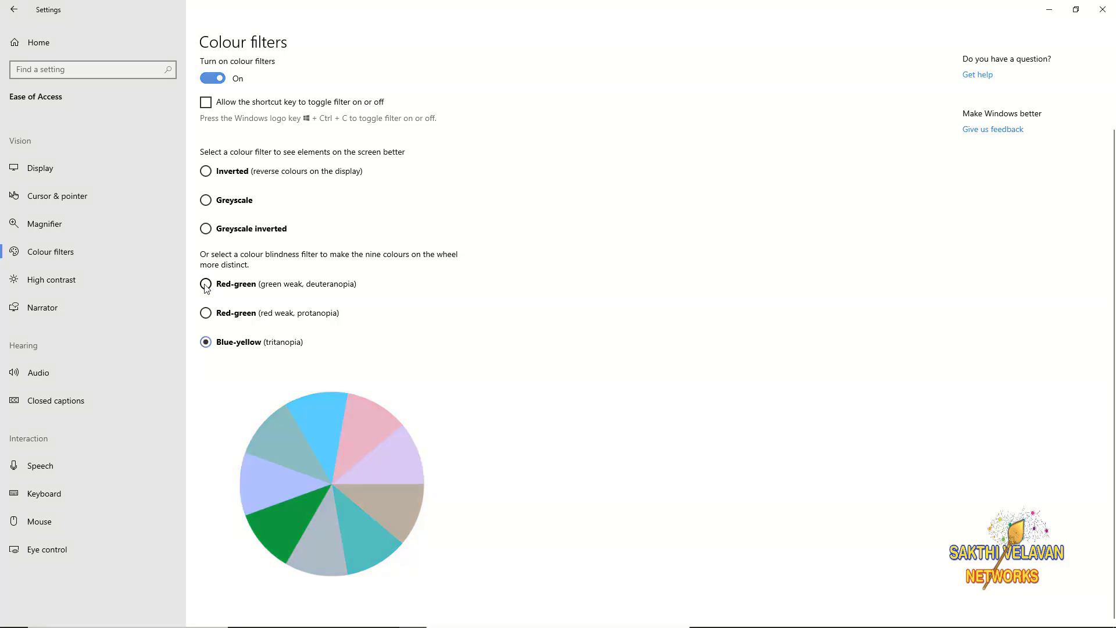
left_click(206, 285)
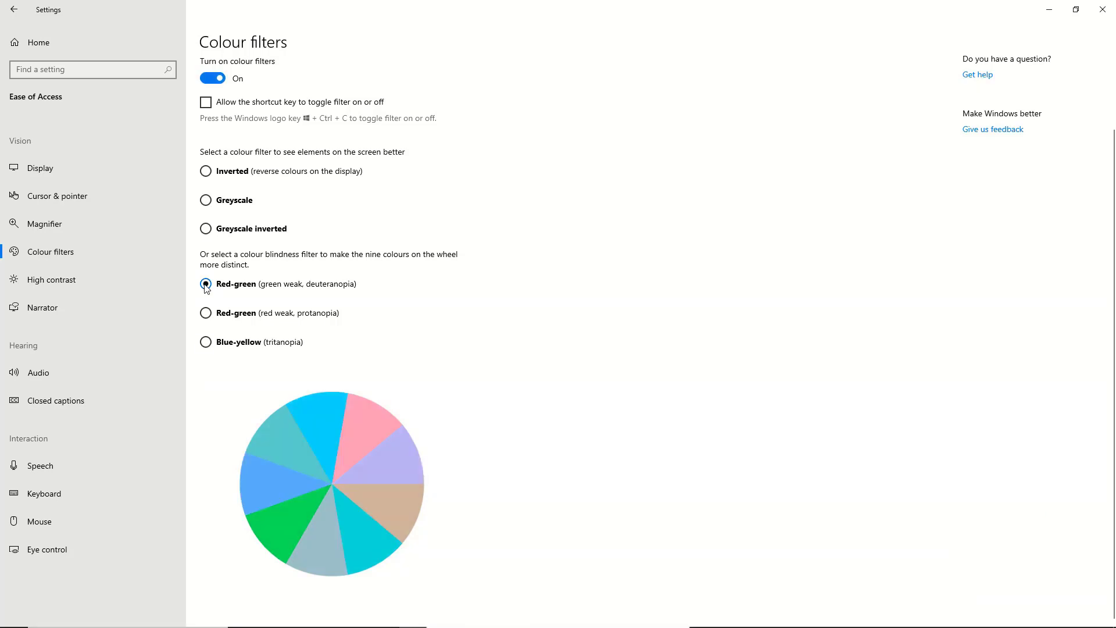
left_click(206, 314)
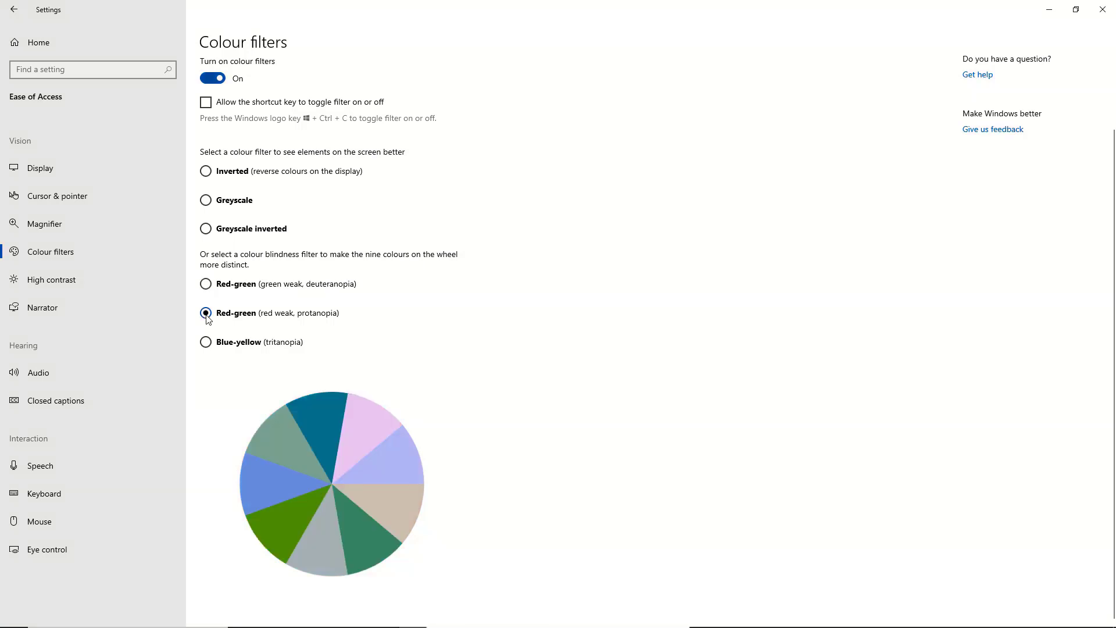
left_click(206, 343)
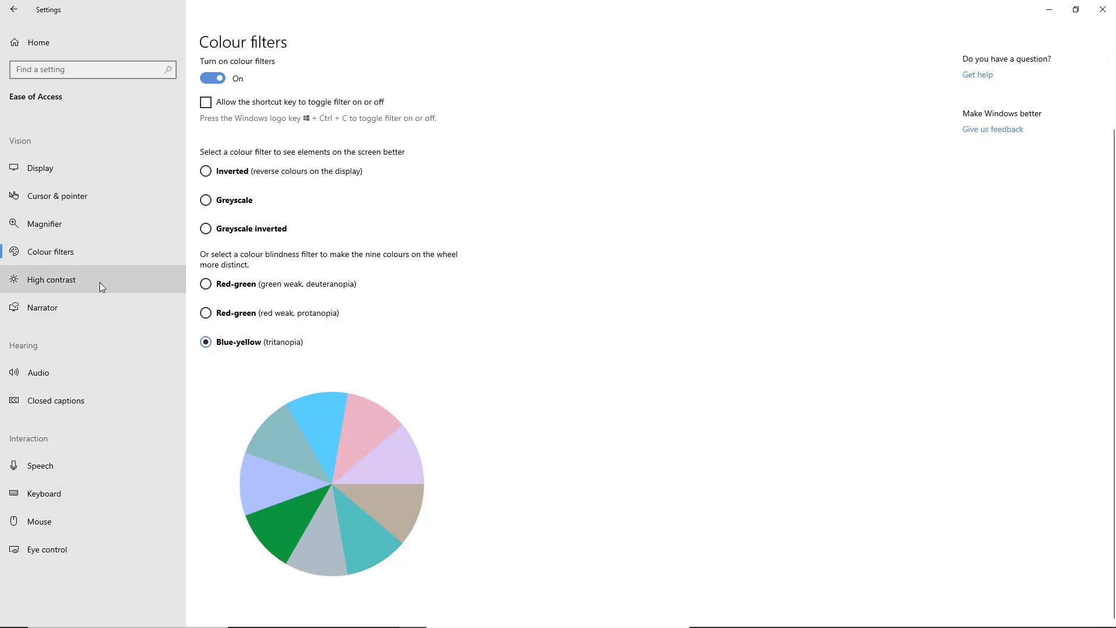
Turn on high contrast in the Ease of Access settings and look through its themes, keeping High Contrast Black
left_click(48, 285)
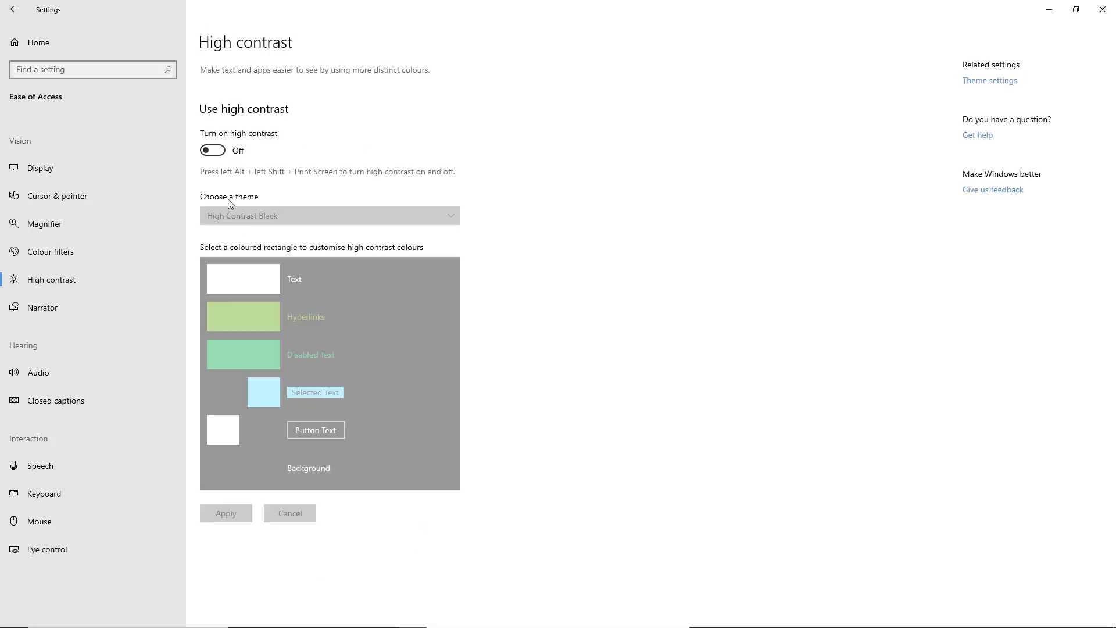
left_click(221, 150)
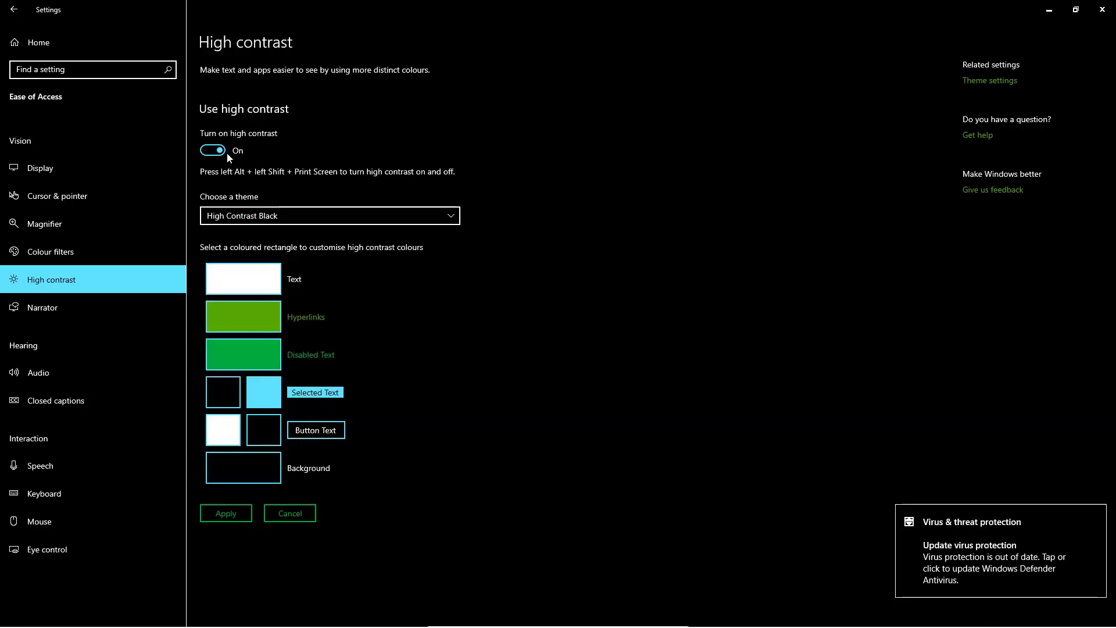
left_click(216, 221)
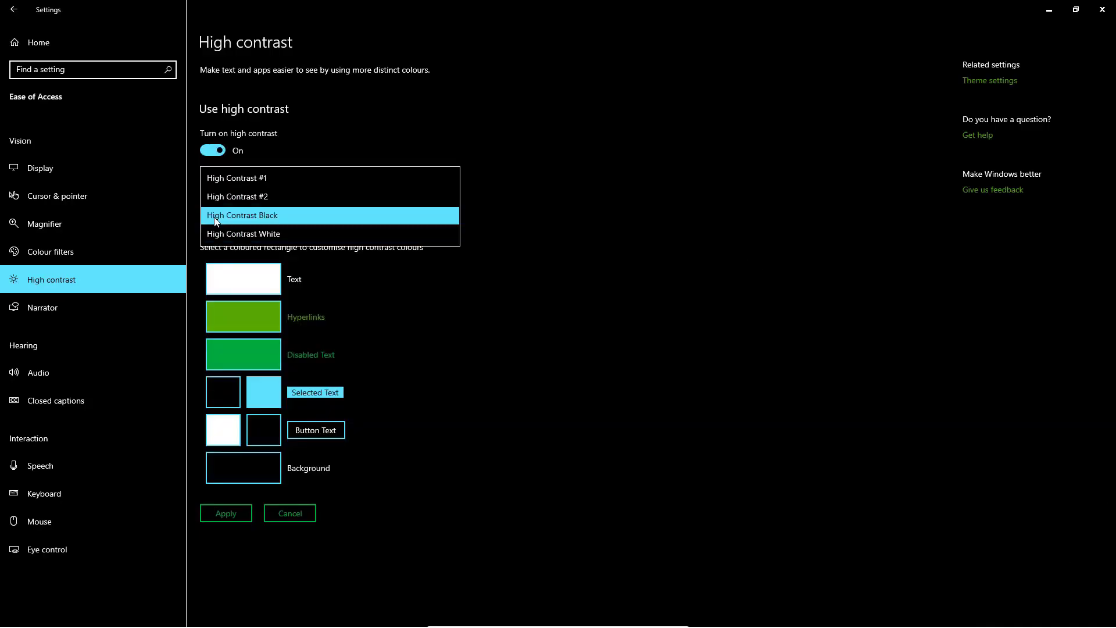
left_click(525, 239)
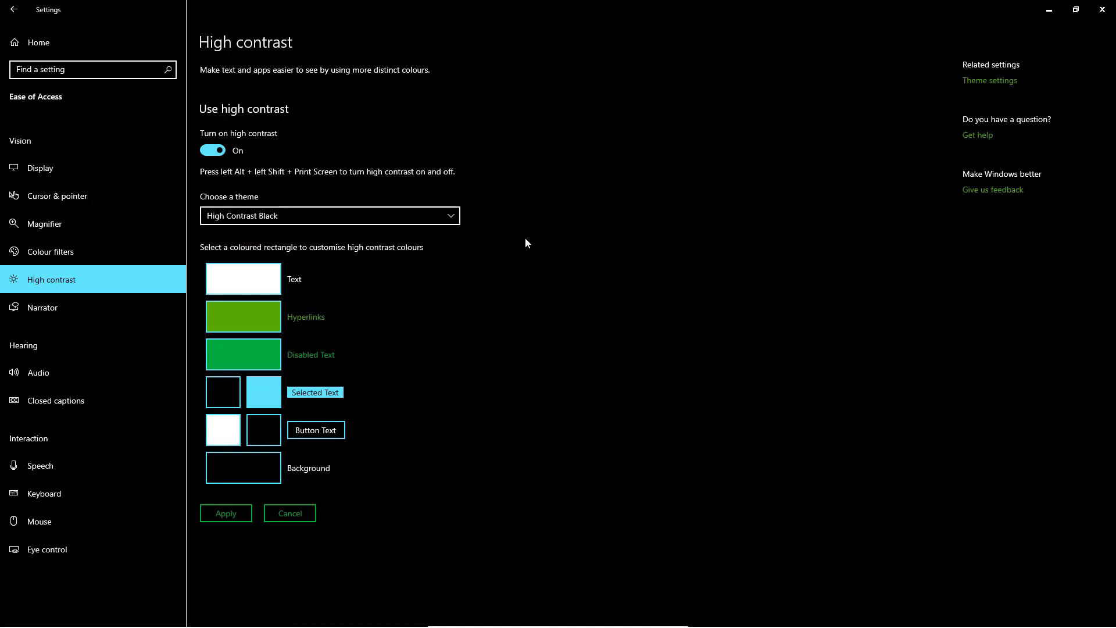
View the hyperlink text colour choices, dismiss them without a change, and turn off high contrast
left_click(266, 362)
left_click(266, 361)
left_click(245, 321)
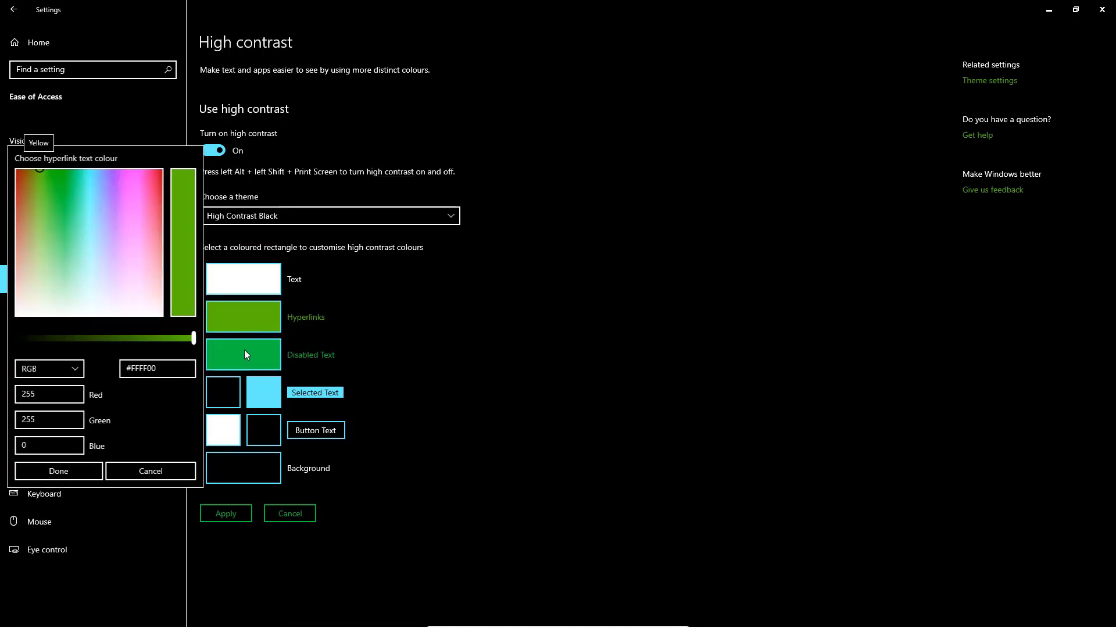
left_click(232, 515)
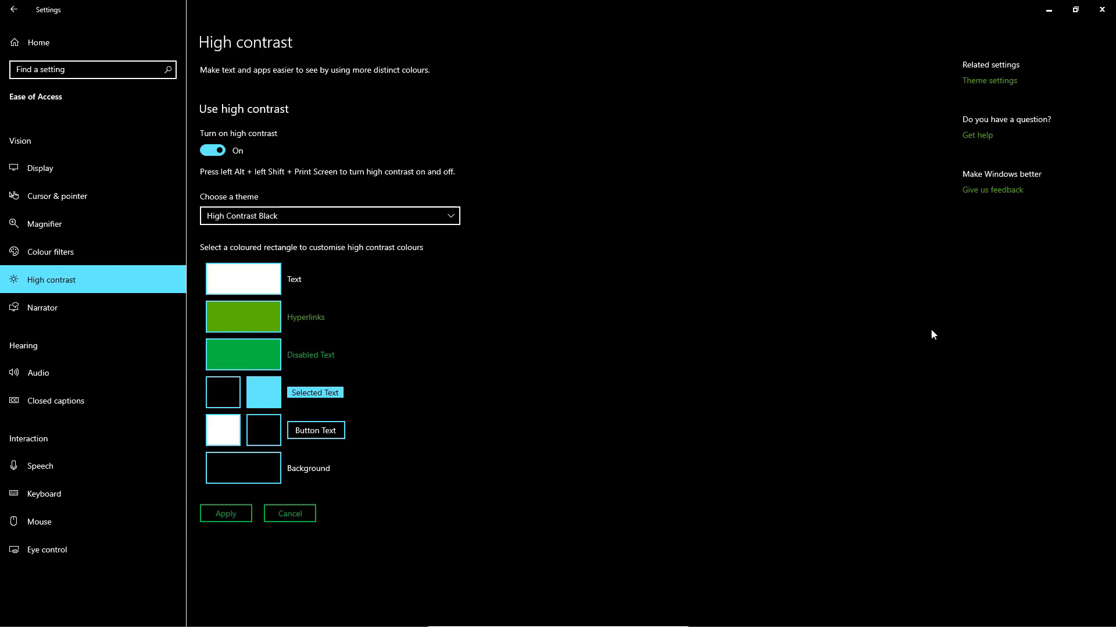
left_click(213, 151)
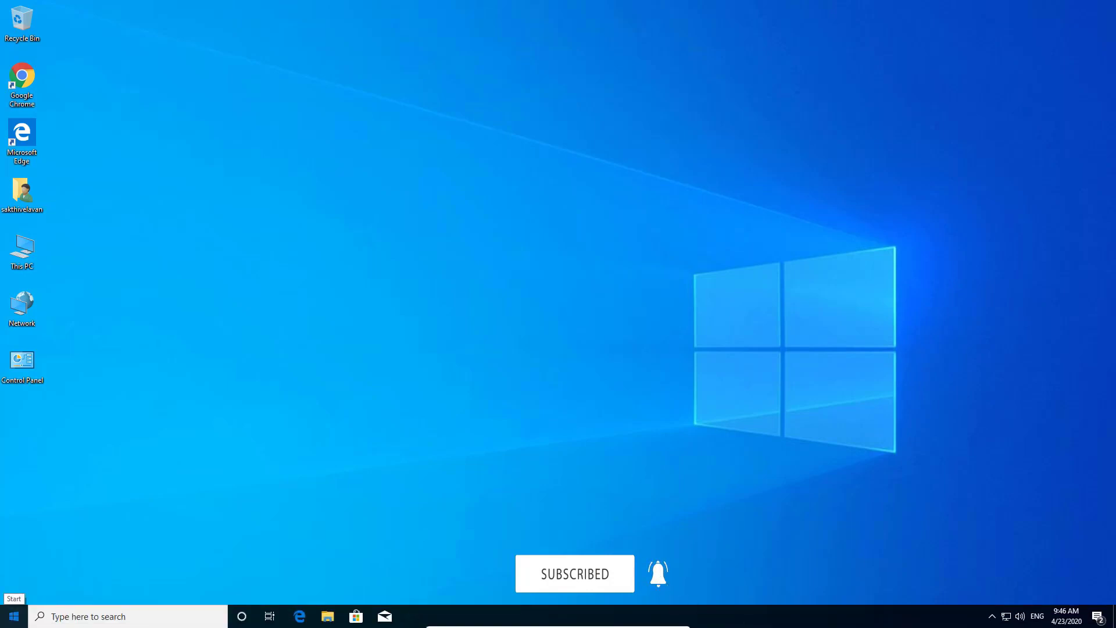
Open the Display page of the System settings in Windows Settings
left_click(14, 616)
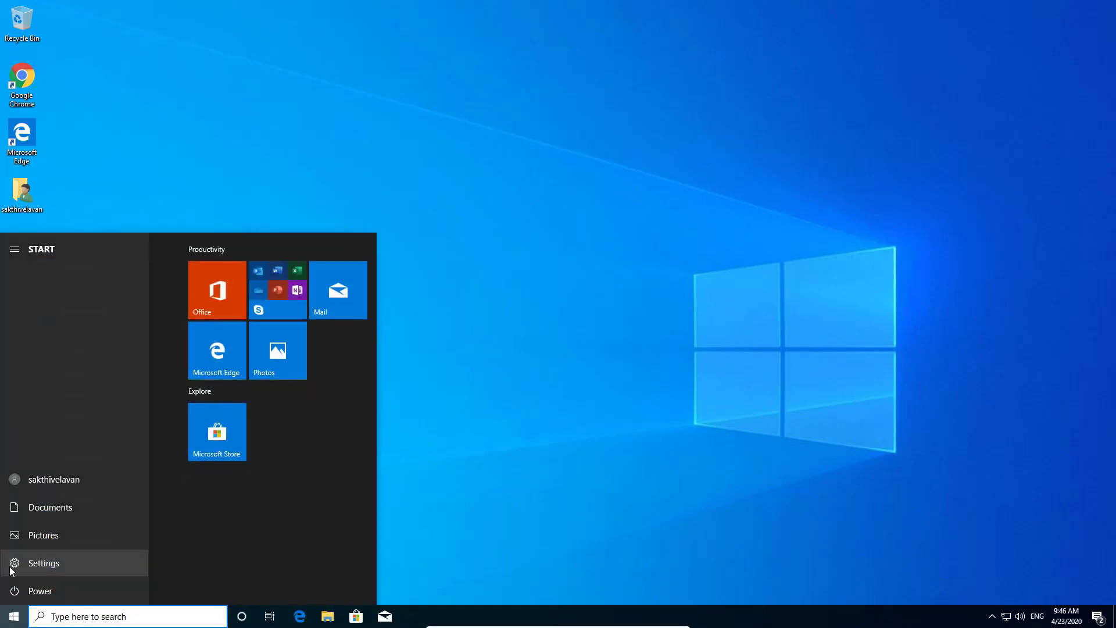
left_click(11, 564)
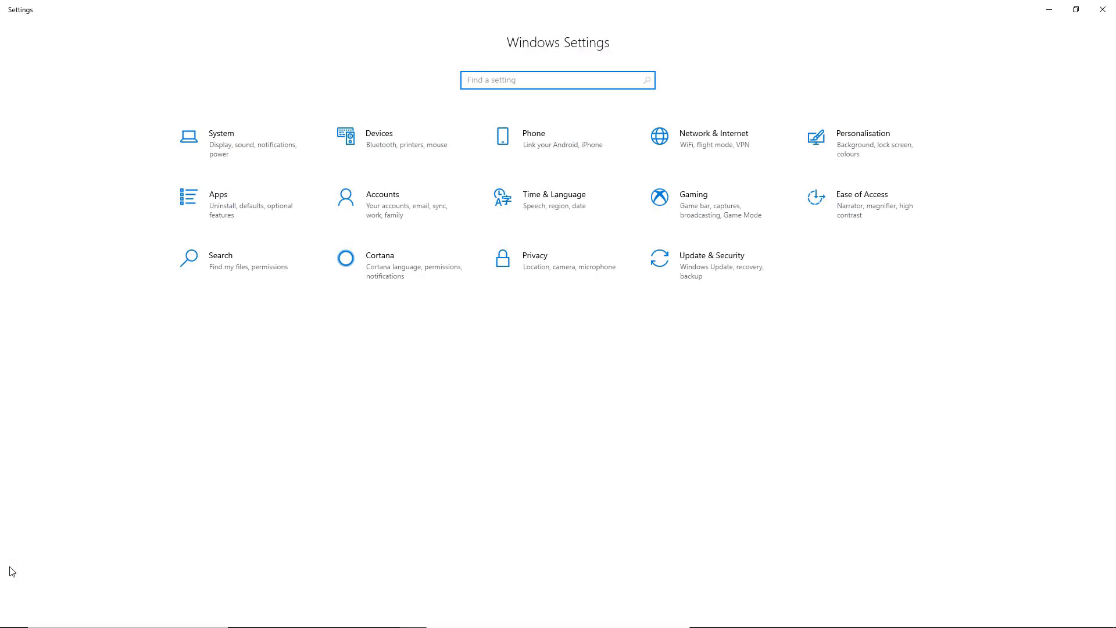
left_click(254, 155)
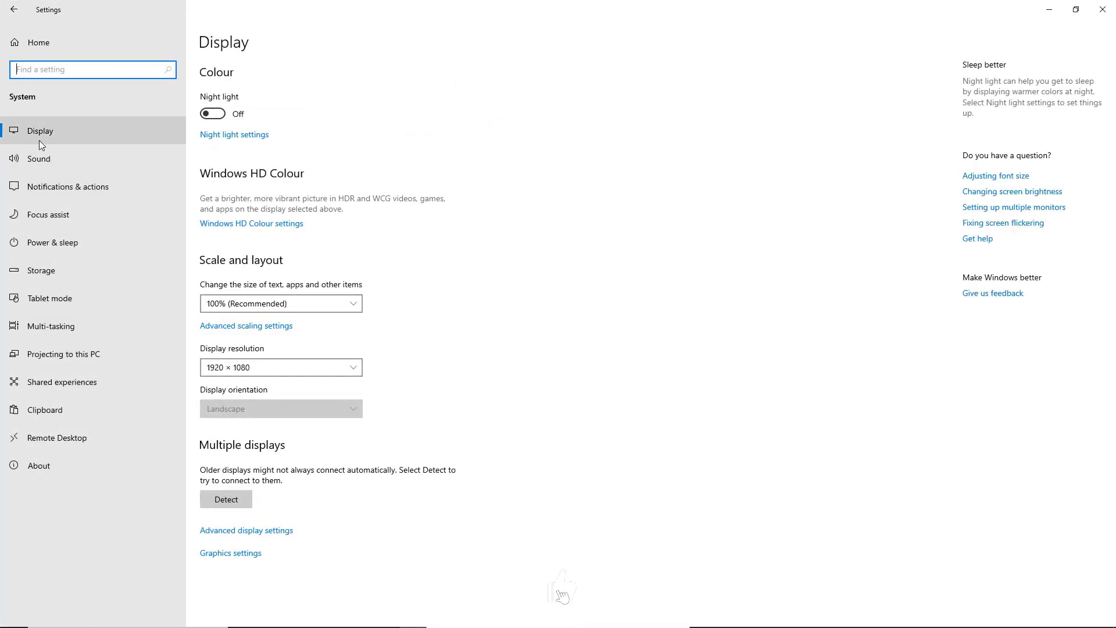
Look through the available display resolutions in the System display settings, keeping 1920 × 1080
left_click(40, 141)
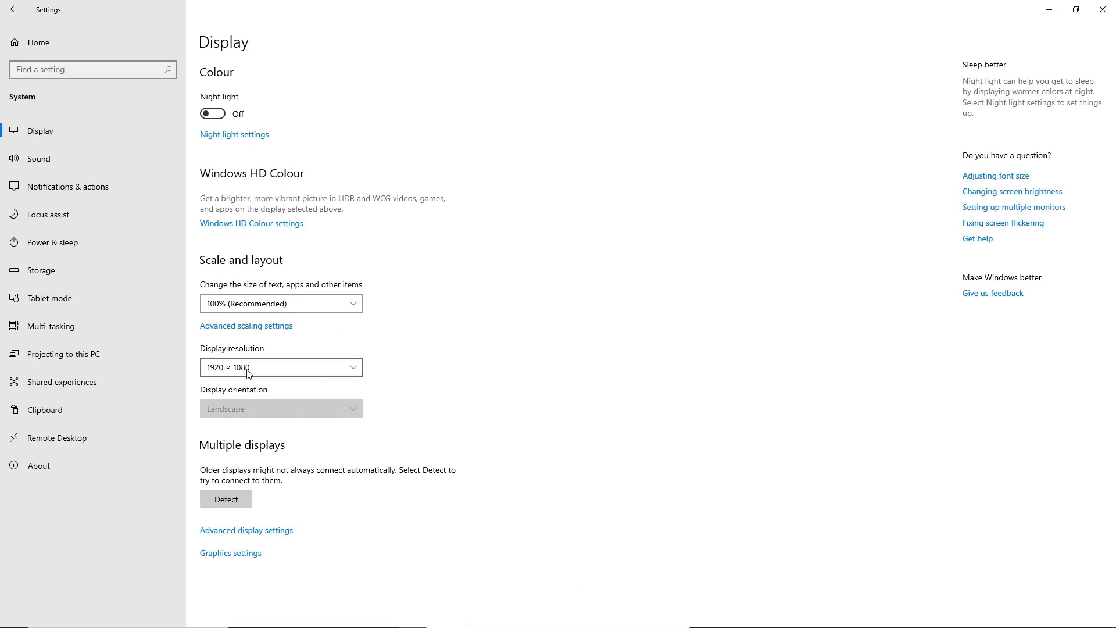
left_click(331, 369)
left_click(330, 367)
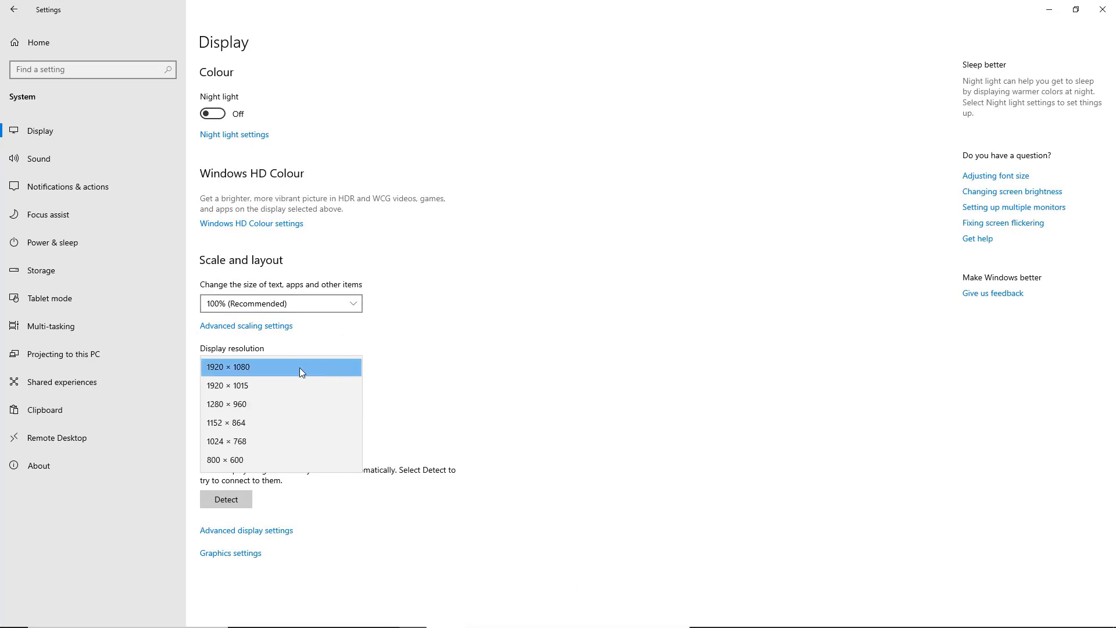
left_click(267, 369)
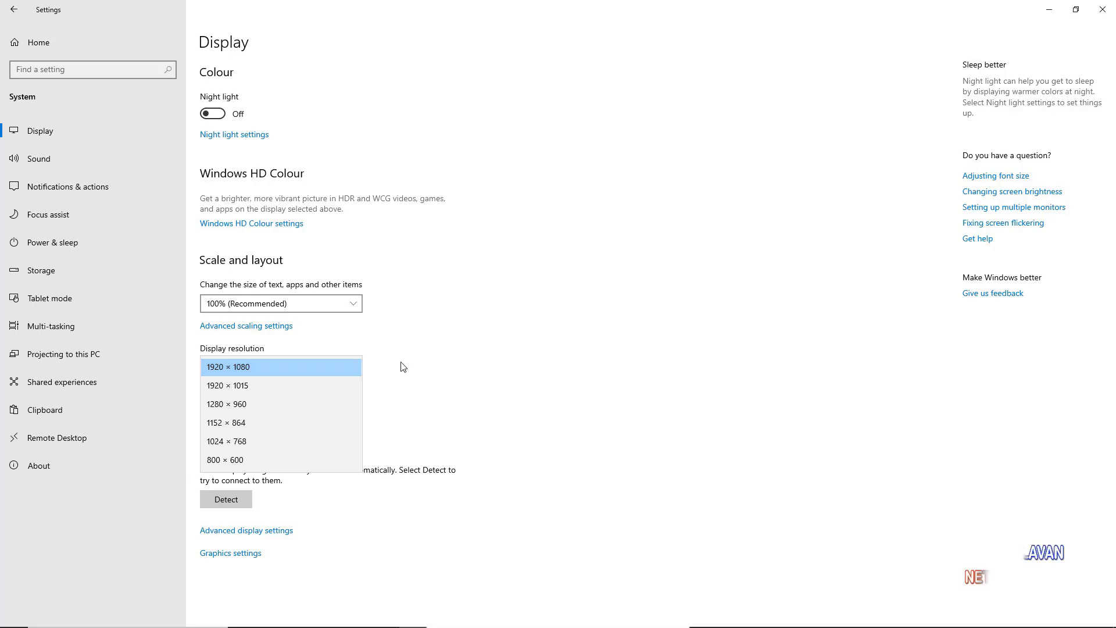
left_click(418, 364)
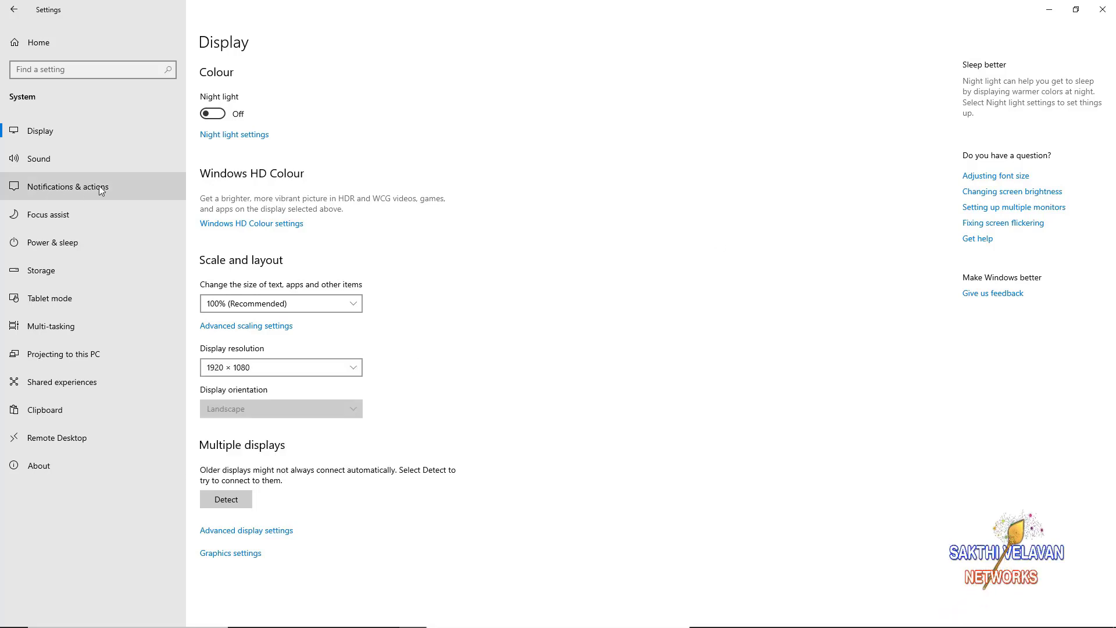
Open the Display page of the Ease of Access settings and apply the largest text size under Make text bigger
left_click(27, 45)
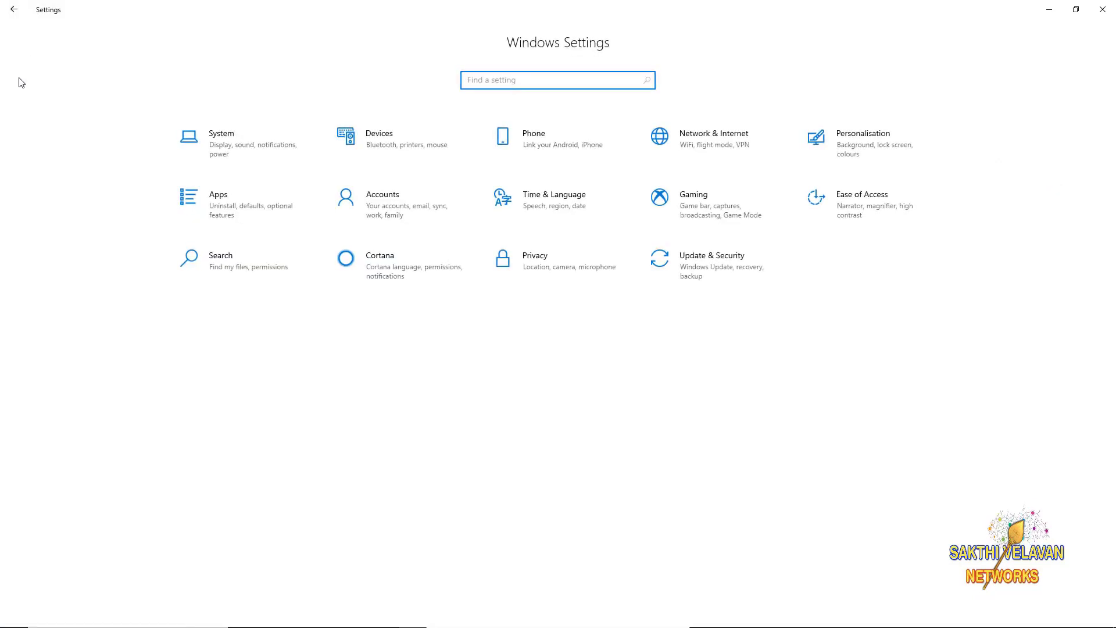
left_click(868, 202)
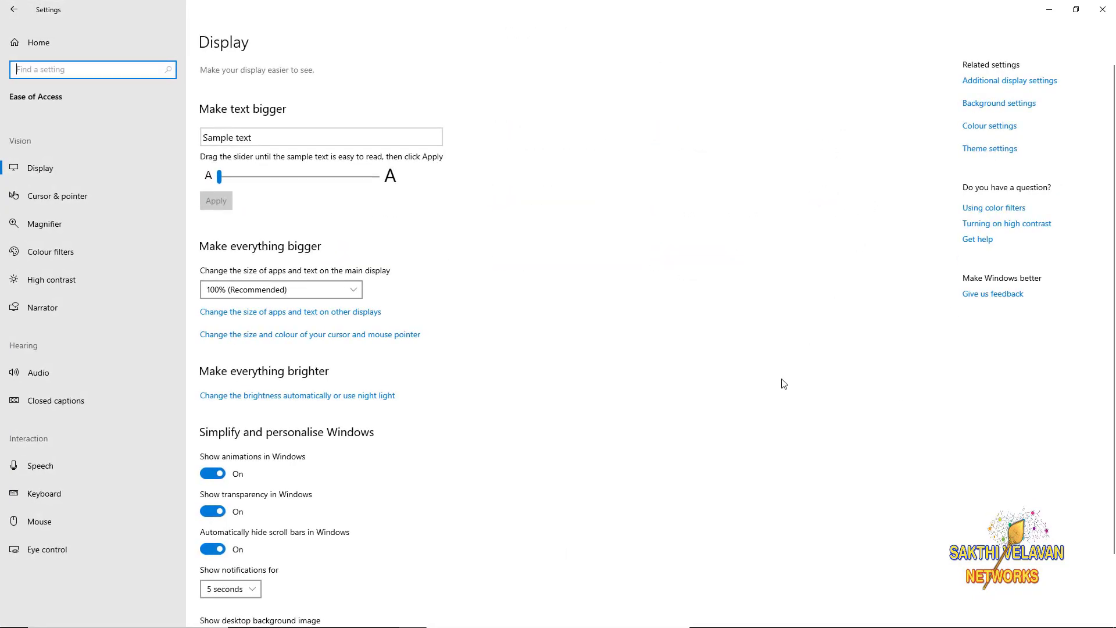
left_click(55, 170)
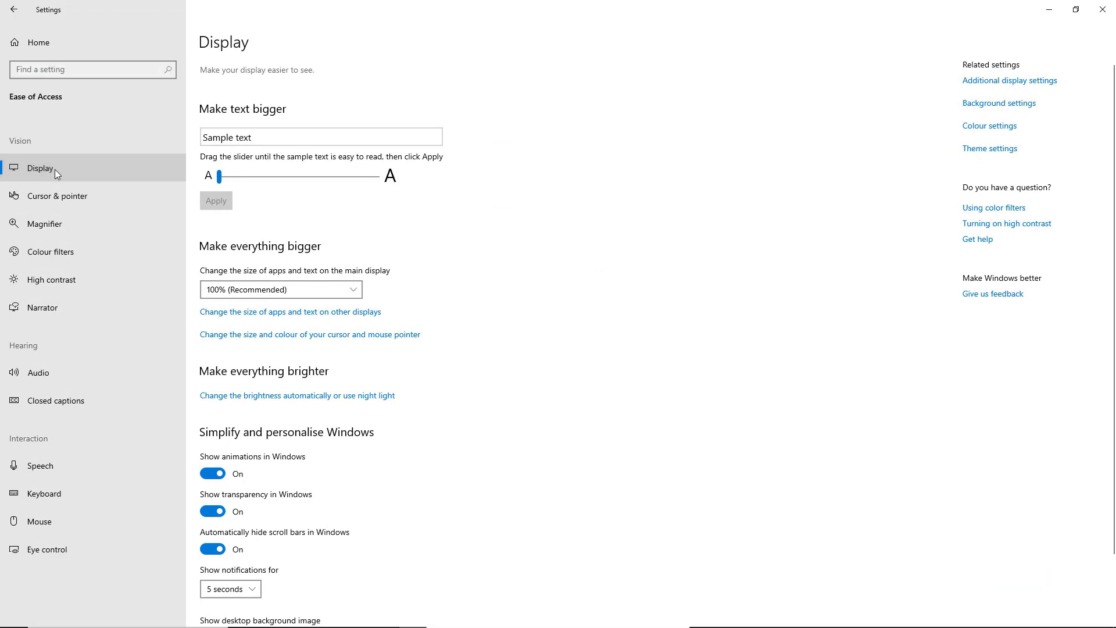
left_click(221, 178)
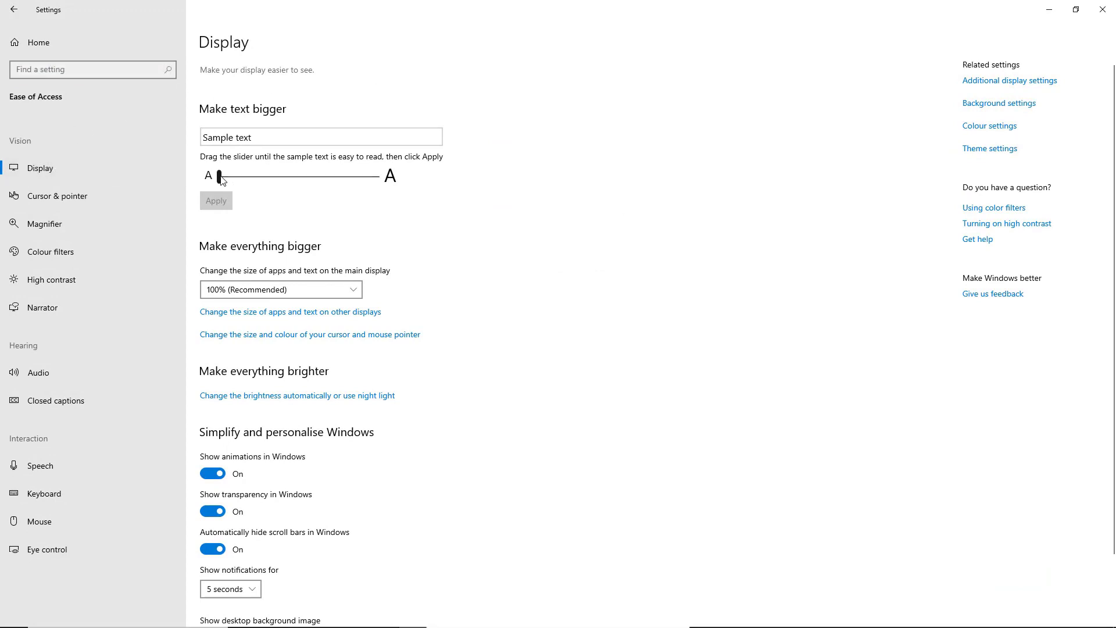
left_click_drag(221, 178, 378, 189)
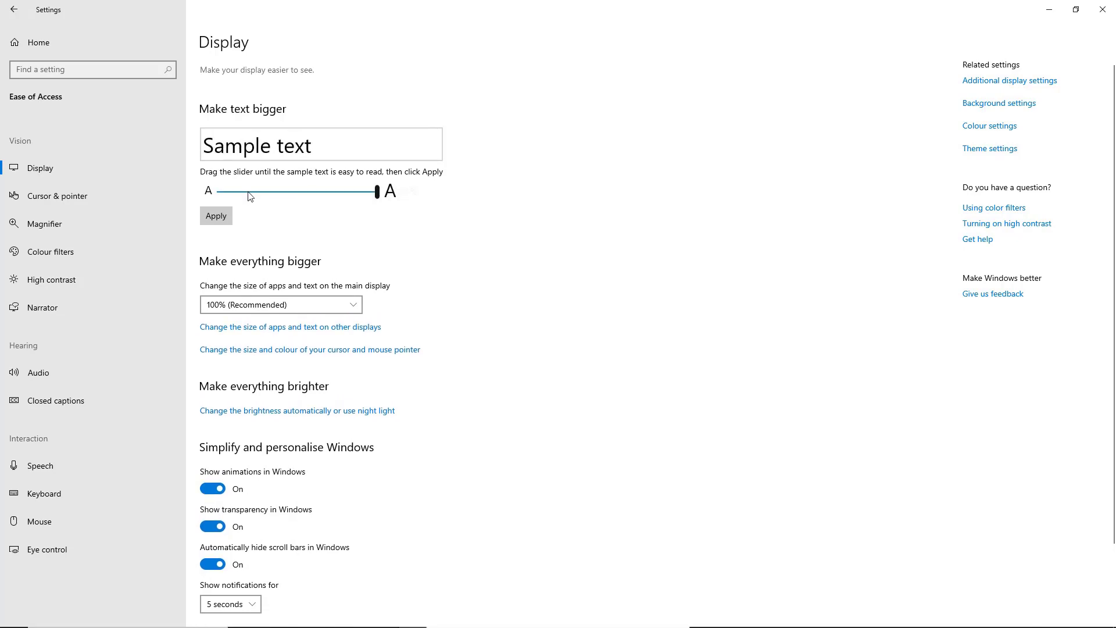
left_click(221, 217)
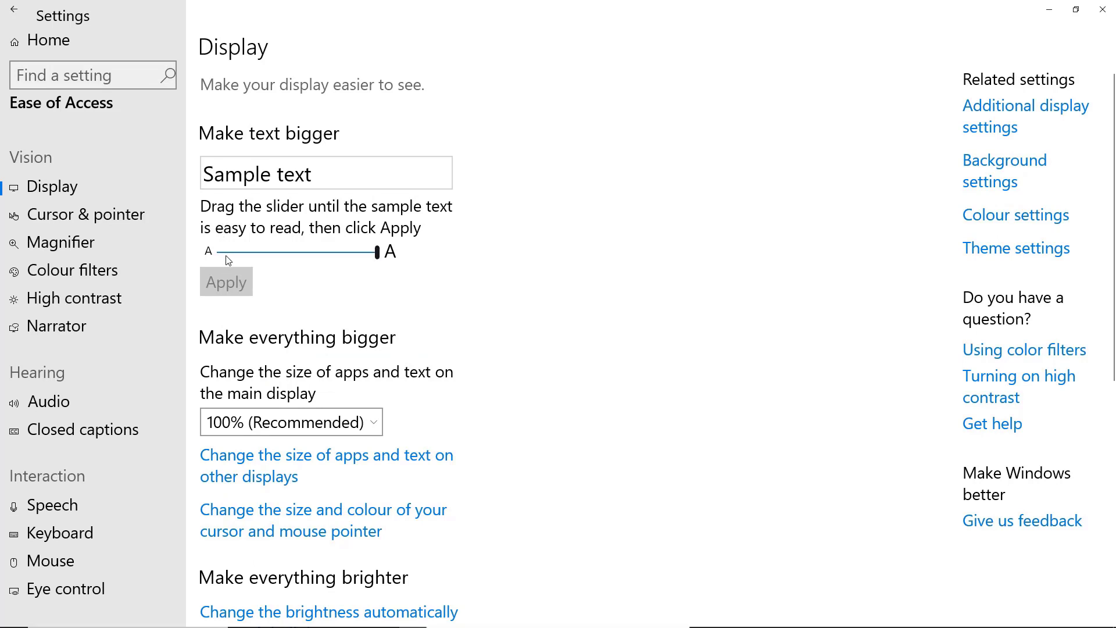
Return the Make text bigger setting to the smallest text size
left_click(370, 258)
left_click_drag(370, 258, 218, 250)
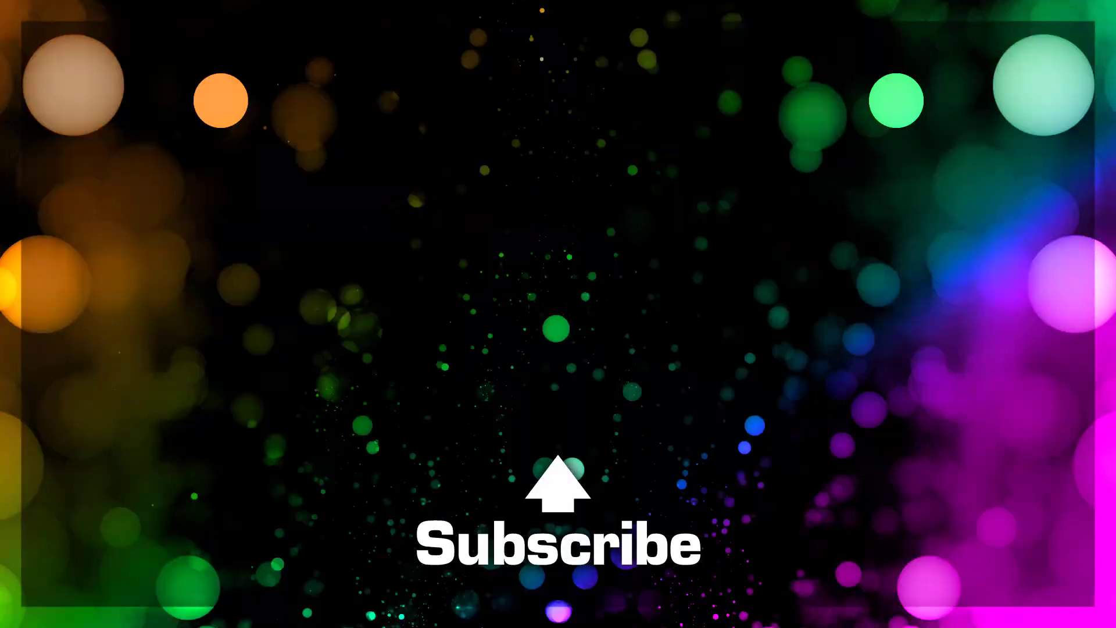